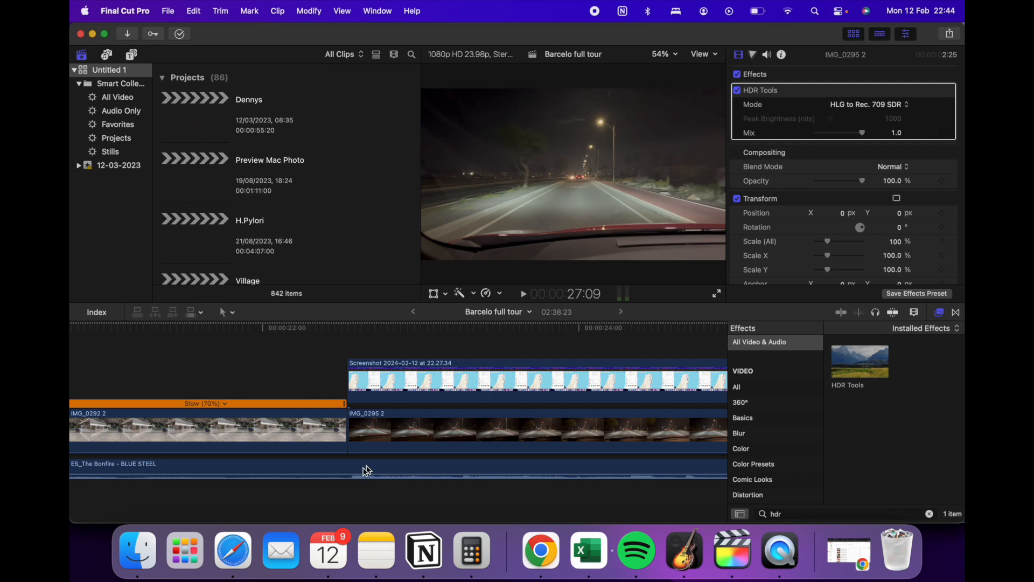
Step: Examine the map screenshot overlay between the airport clip and the night-drive clips in the timeline
scroll(381, 441, "left", 5)
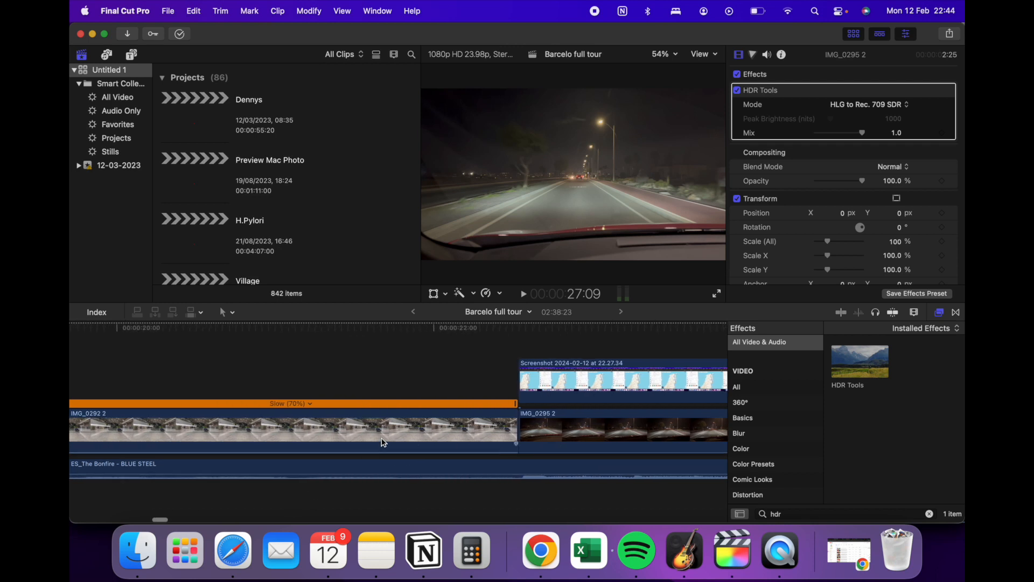
scroll(383, 443, "right", 5)
left_click(273, 362)
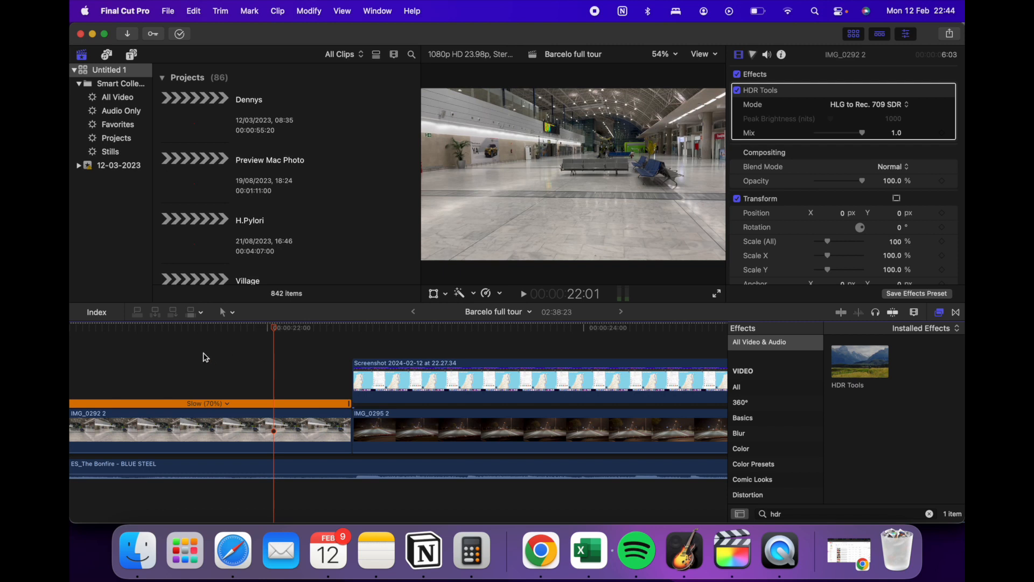
left_click(468, 336)
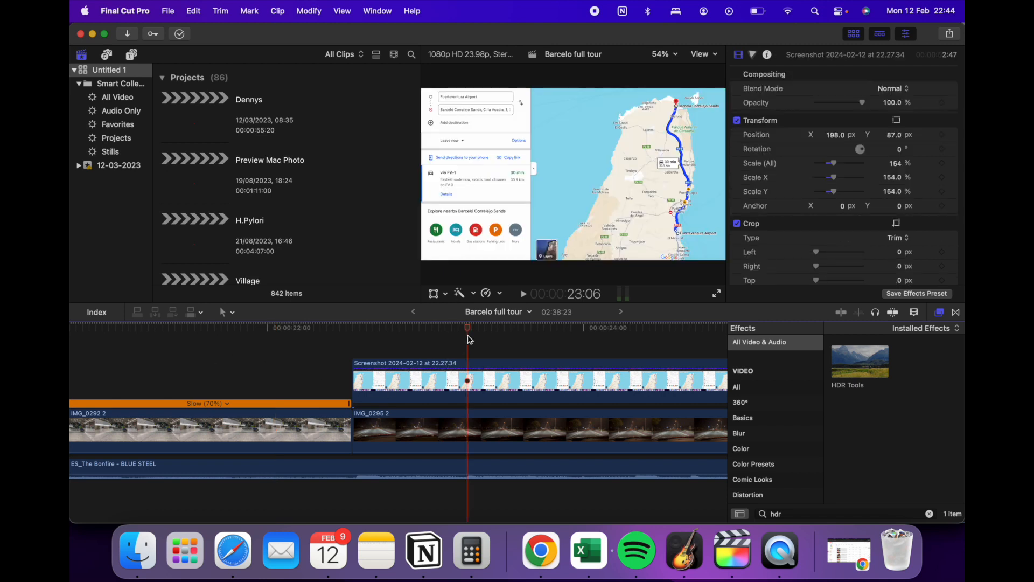
scroll(468, 338, "right", 5)
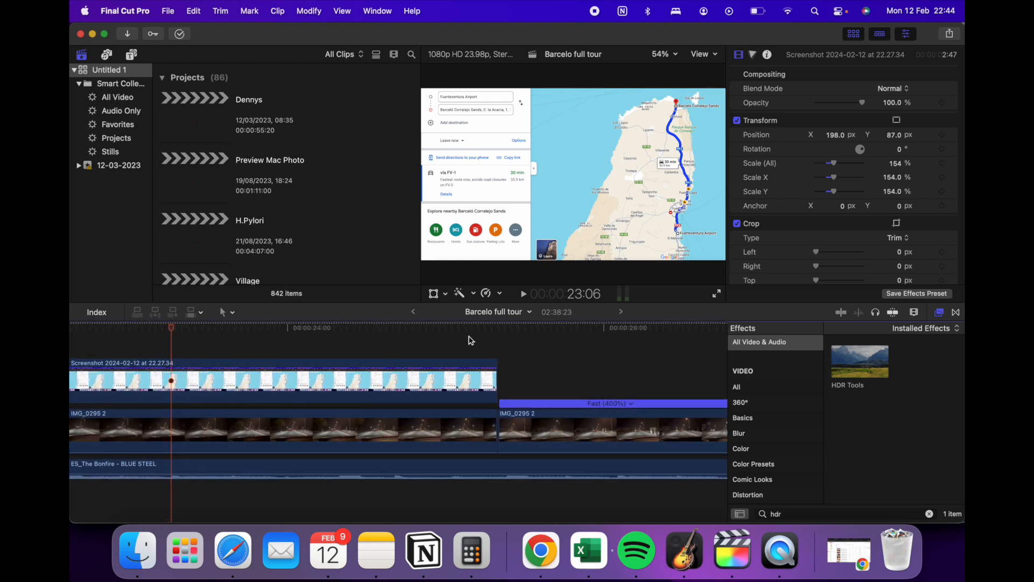
left_click_drag(171, 330, 558, 345)
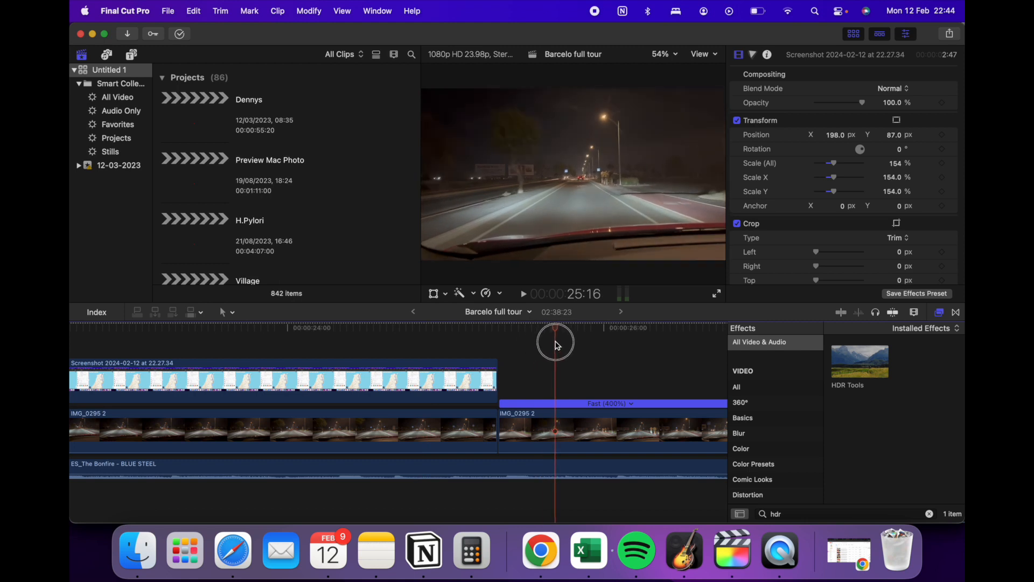
scroll(557, 345, "left", 5)
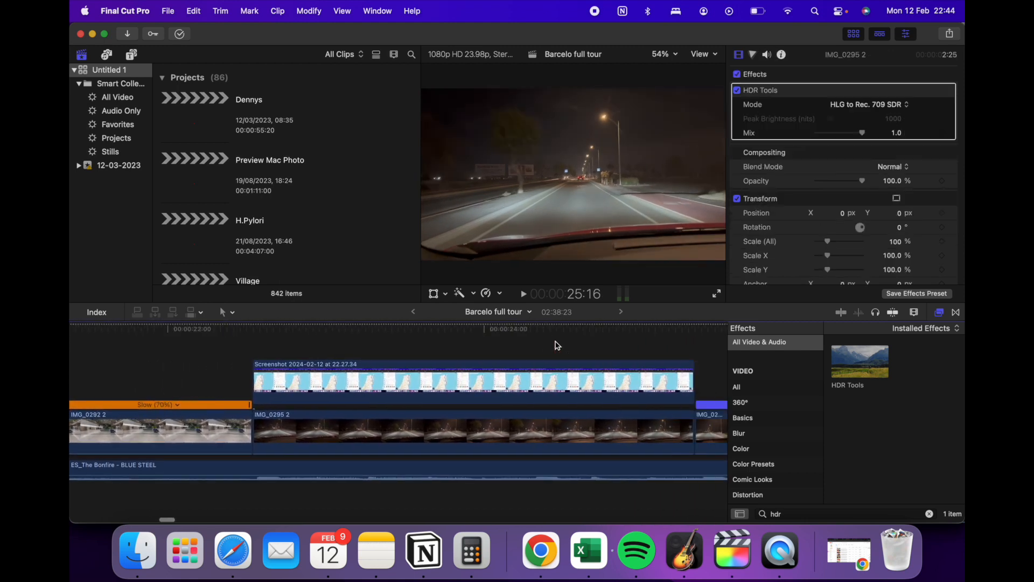
scroll(558, 346, "right", 2)
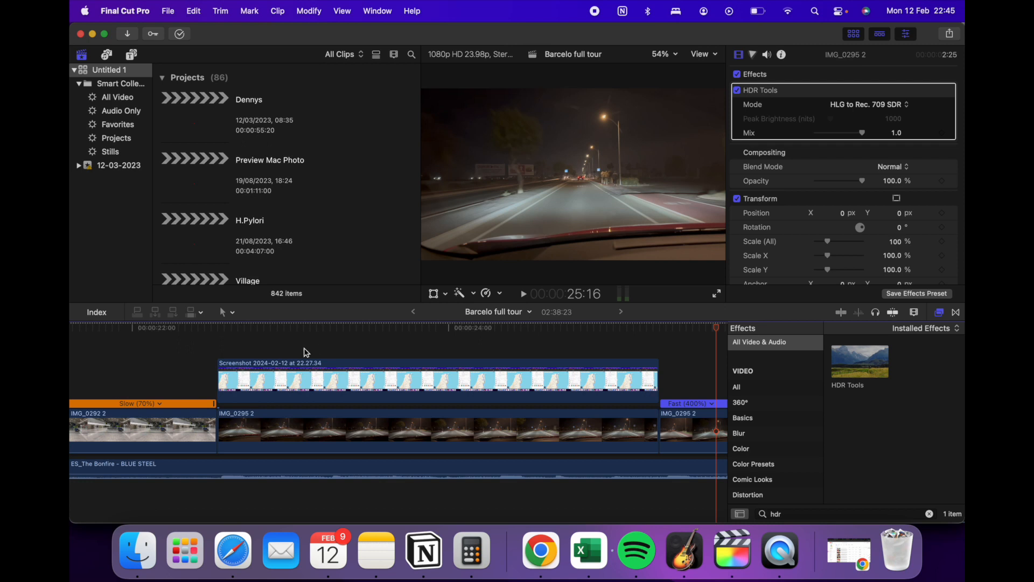
Step: Keyframe the map screenshot clip's opacity at 100% at the clip's start and 0% at its end
left_click(221, 344)
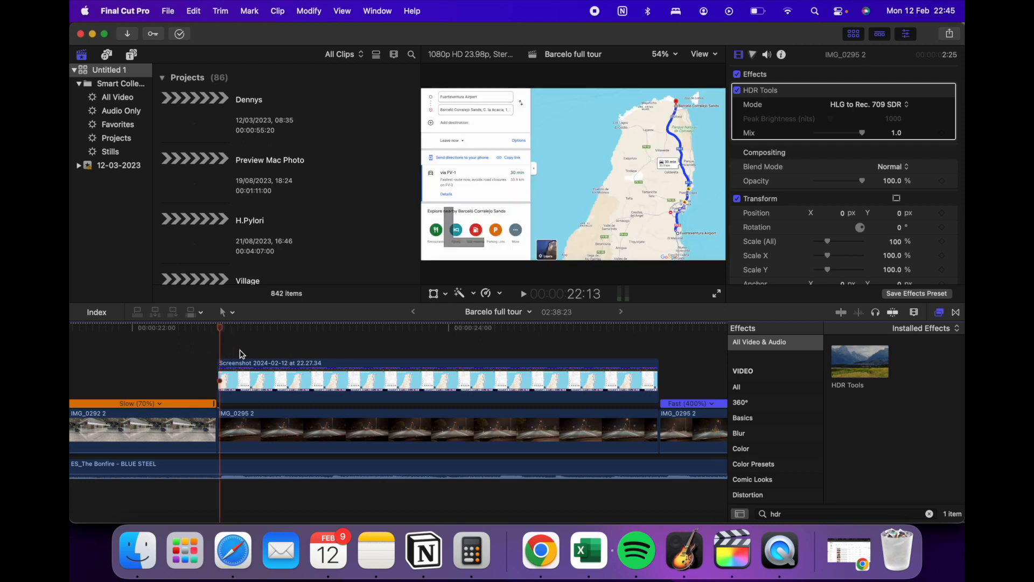
left_click(280, 383)
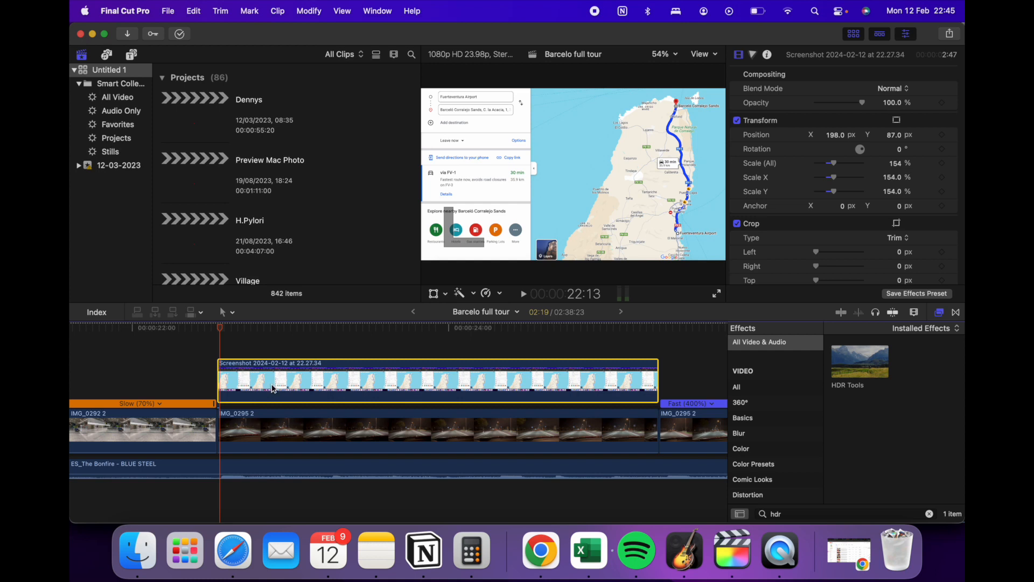
mouse_move(226, 339)
left_mouse_down()
mouse_move(219, 331)
mouse_move(254, 330)
mouse_move(219, 335)
left_mouse_up()
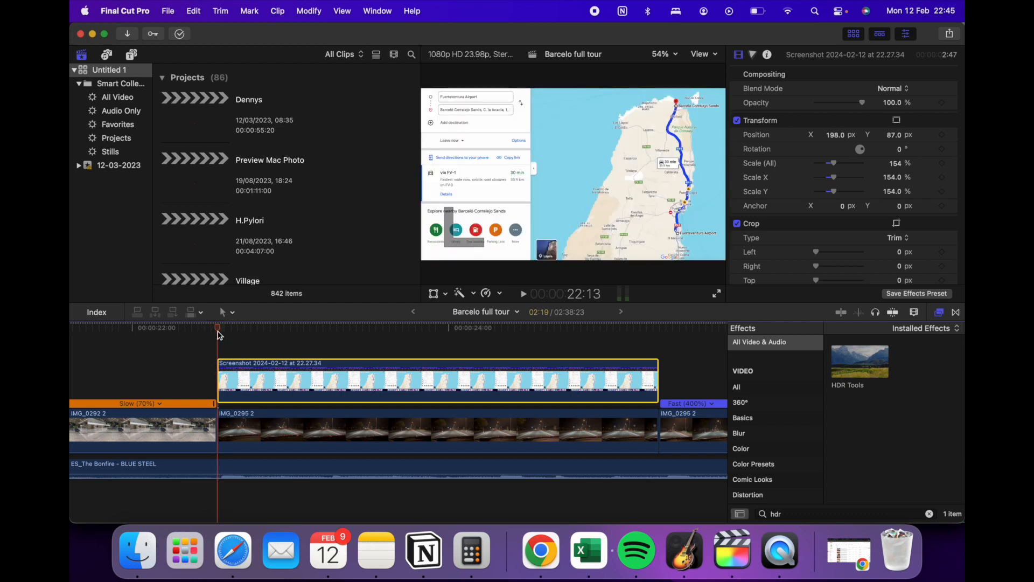
left_click_drag(219, 335, 219, 370)
mouse_move(217, 332)
left_mouse_down()
mouse_move(229, 334)
mouse_move(218, 334)
left_mouse_up()
scroll(824, 156, "up", 1)
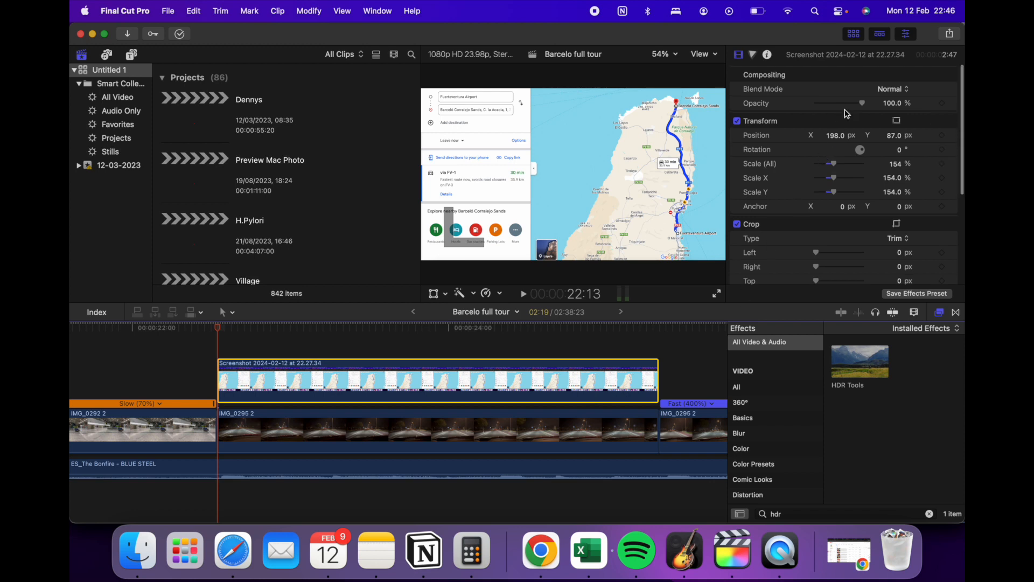
mouse_move(863, 104)
left_mouse_down()
mouse_move(801, 99)
mouse_move(869, 108)
left_mouse_up()
mouse_move(869, 108)
left_mouse_down()
mouse_move(818, 109)
mouse_move(876, 102)
mouse_move(797, 111)
mouse_move(880, 111)
left_mouse_up()
left_click(943, 106)
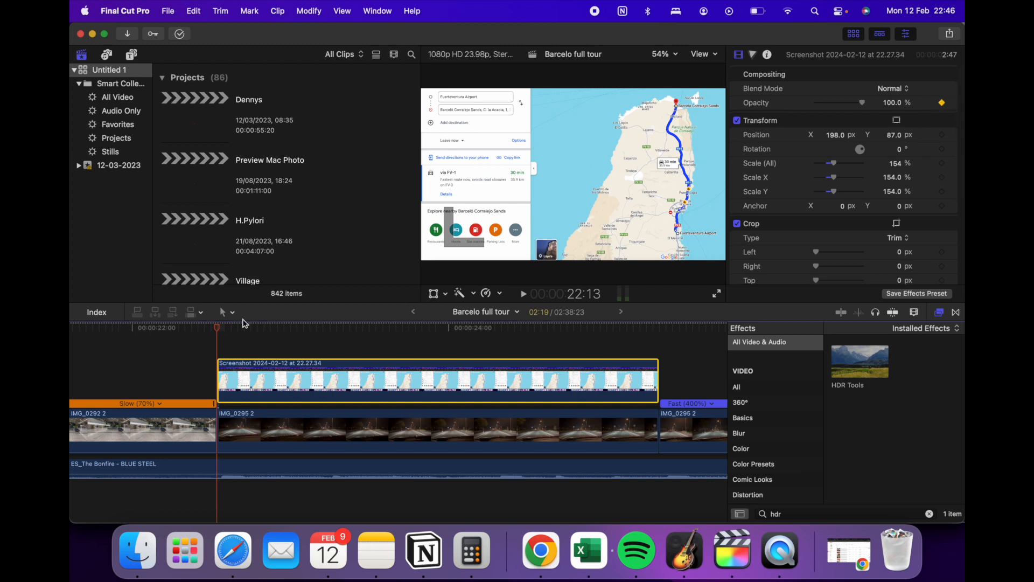
left_click_drag(220, 331, 659, 335)
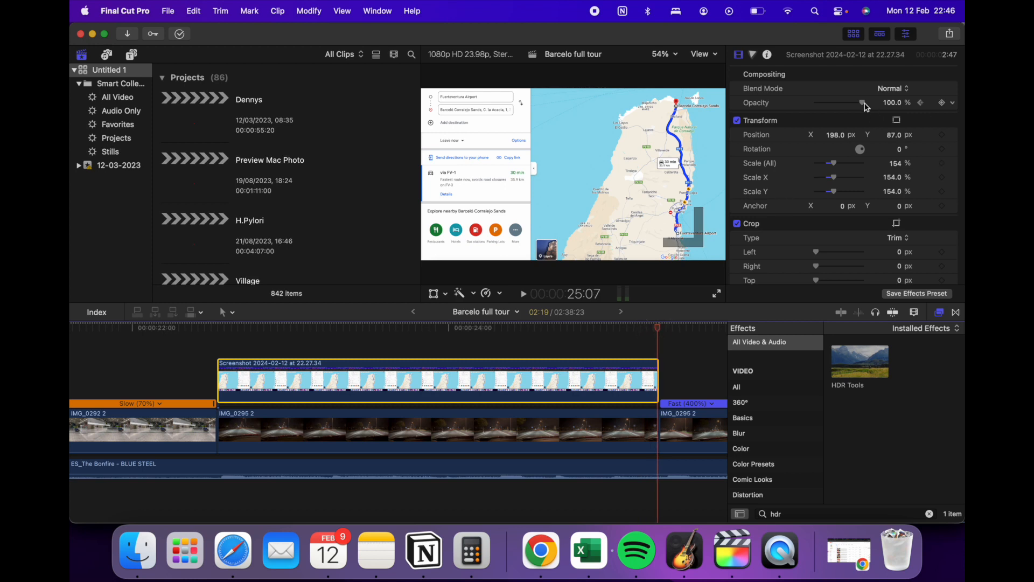
left_click_drag(864, 106, 802, 132)
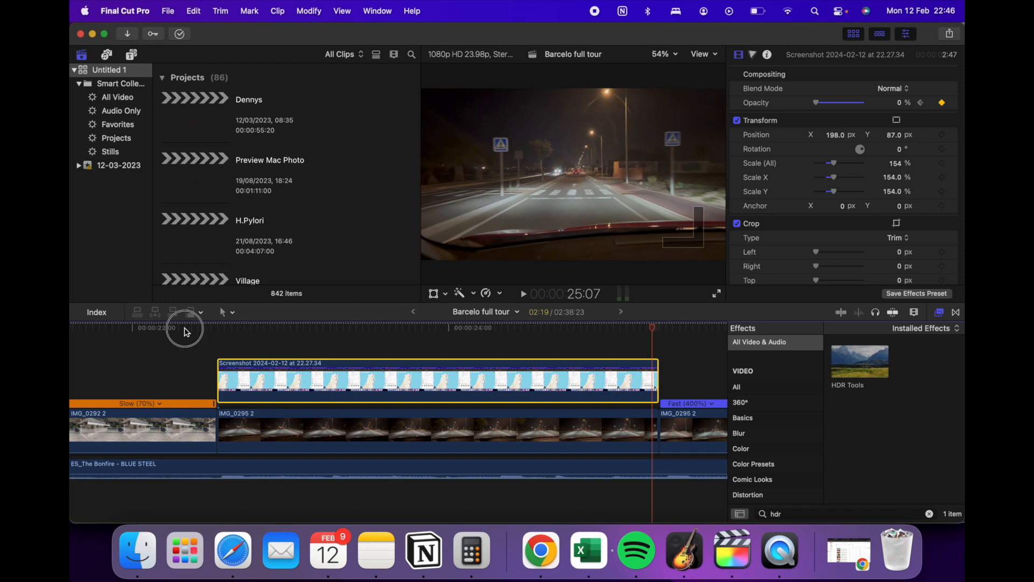
Step: Play back the full-length opacity fade, starting just before the map screenshot clip
left_click(184, 330)
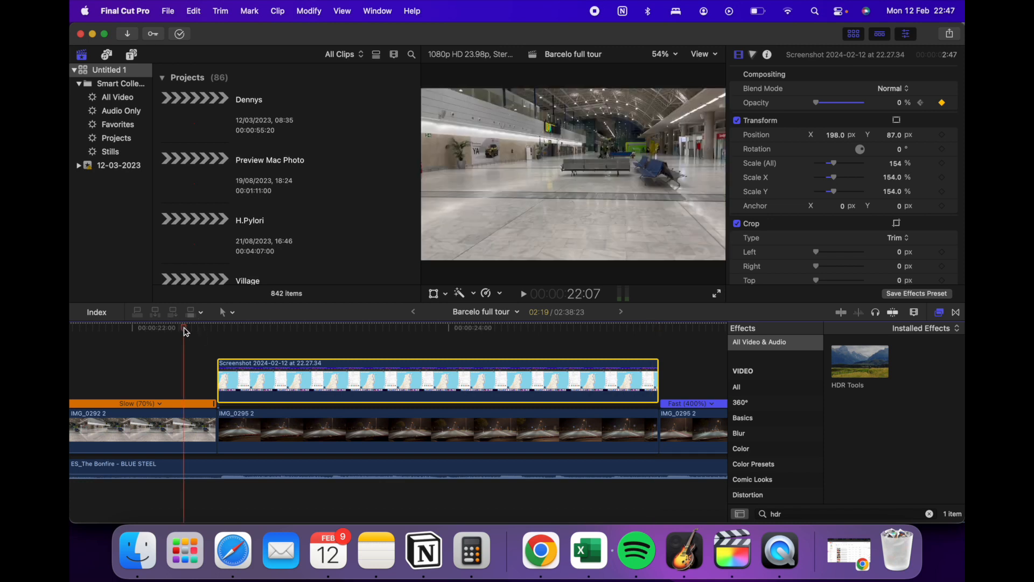
key("space")
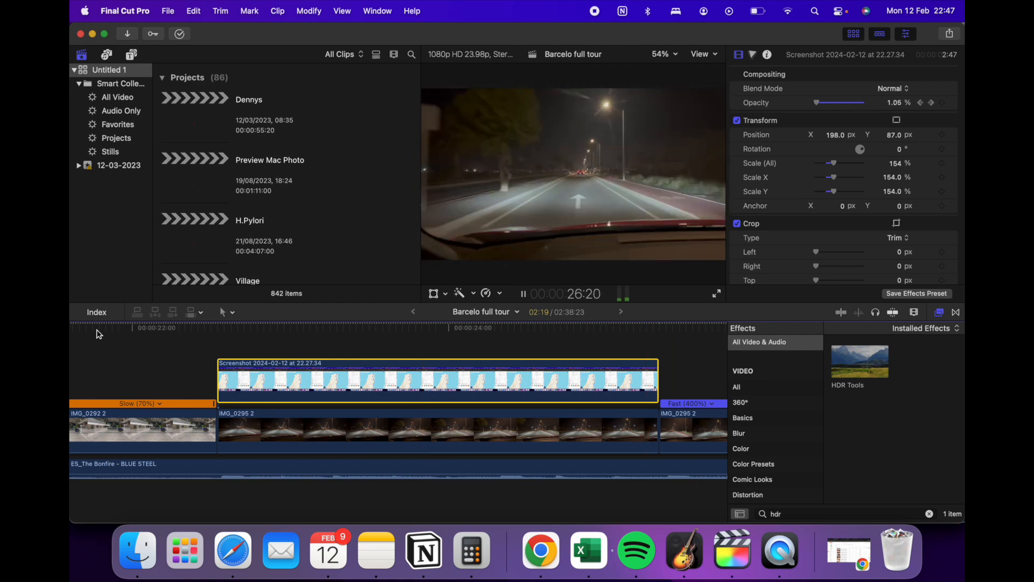
key("space")
scroll(108, 340, "left", 9)
left_click(104, 358)
key("space")
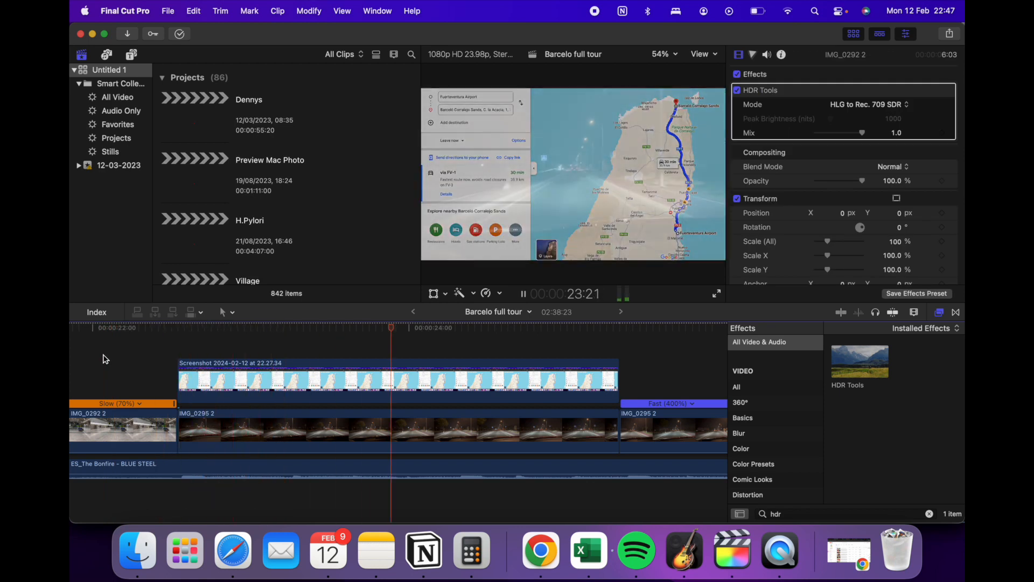
key("space")
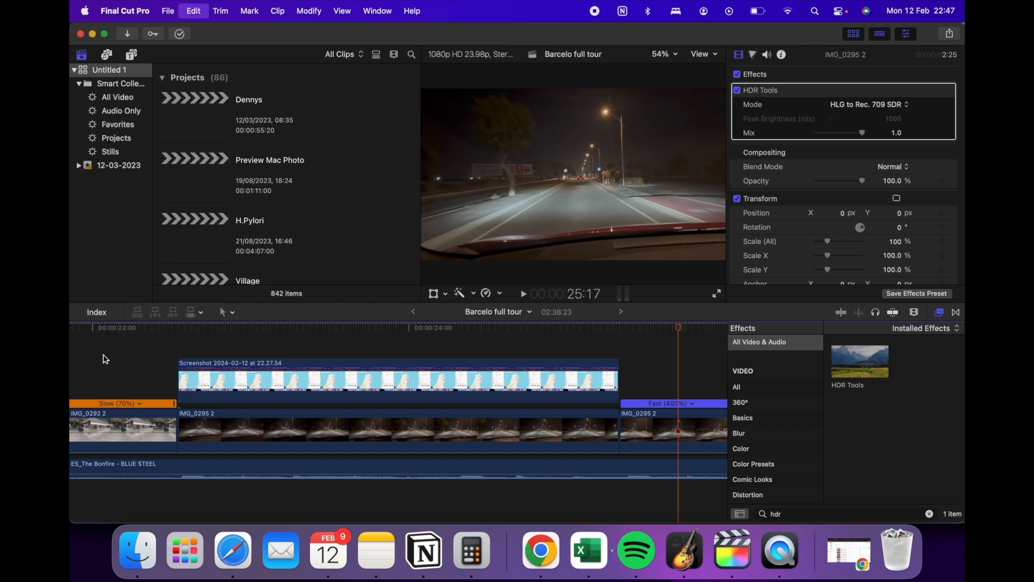
Step: Undo the opacity keyframes on the map screenshot clip and replay the sequence from just before it
key("super+Left")
key("super+Left")
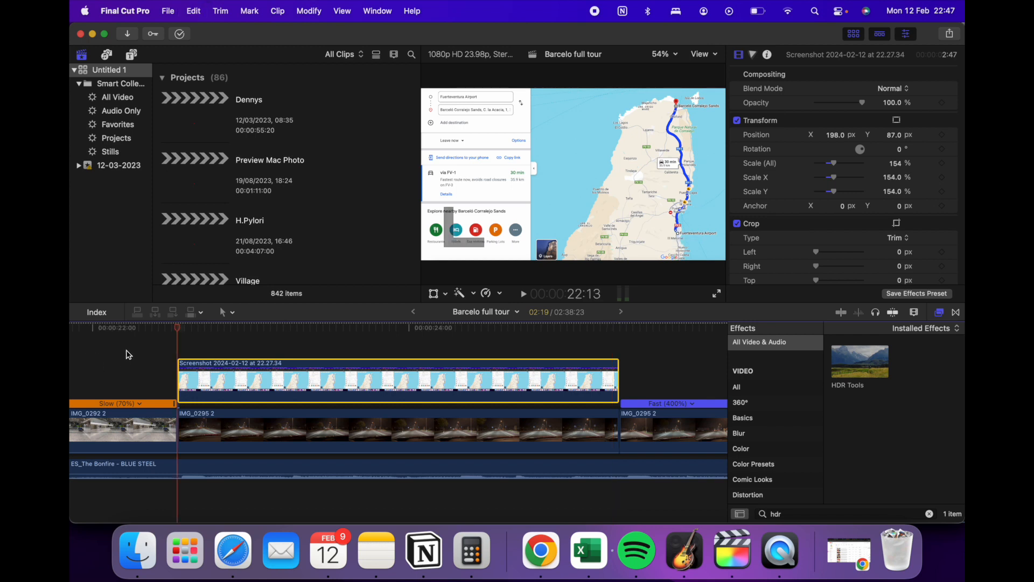
left_click(126, 355)
key("space")
key("space")
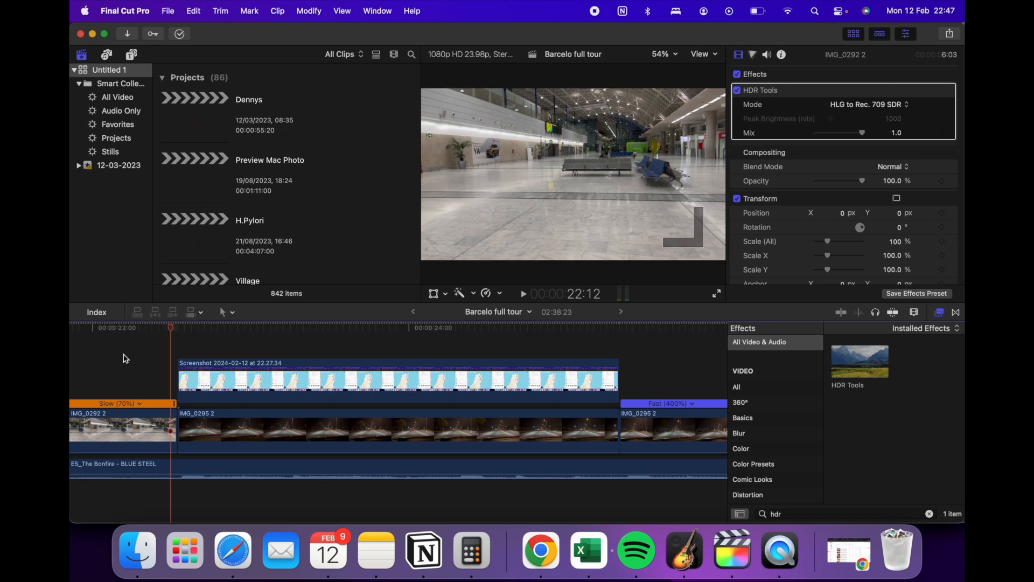
left_click(194, 364)
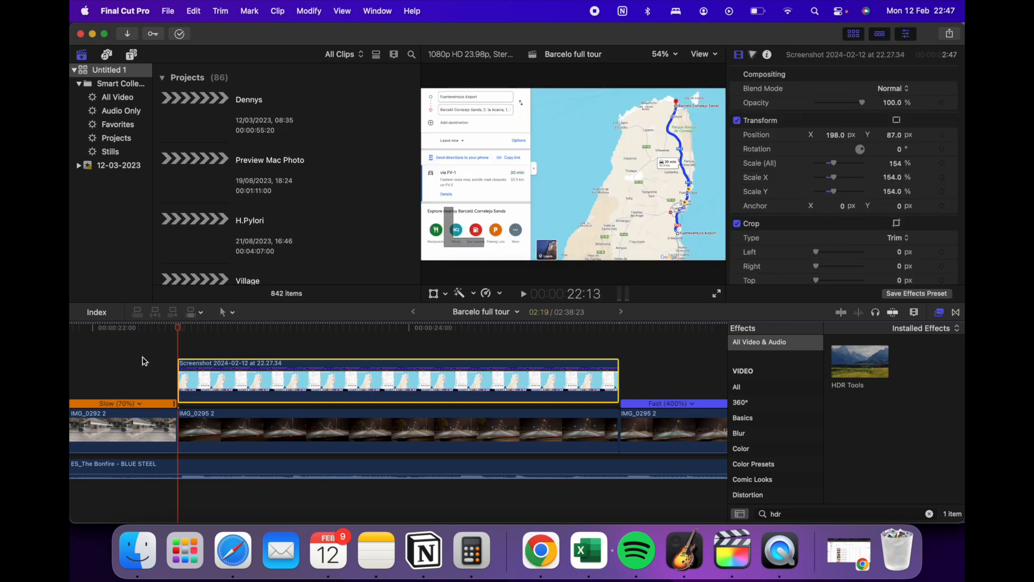
left_click(142, 361)
key("space")
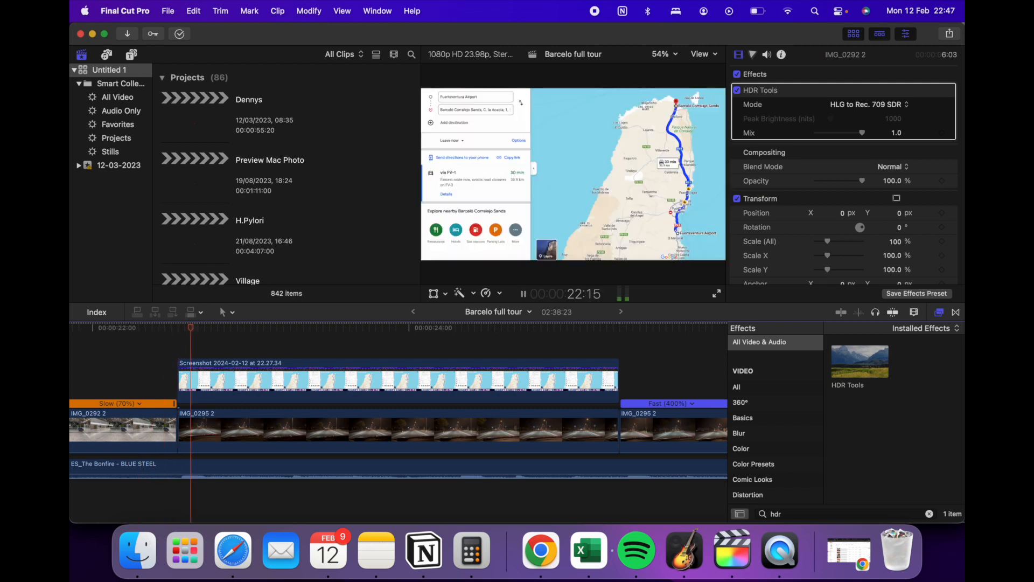
key("space")
Step: Keyframe the map screenshot clip's opacity at 100% at 24:16 and 0% at the clip's end, 25:07
left_click_drag(561, 329, 514, 382)
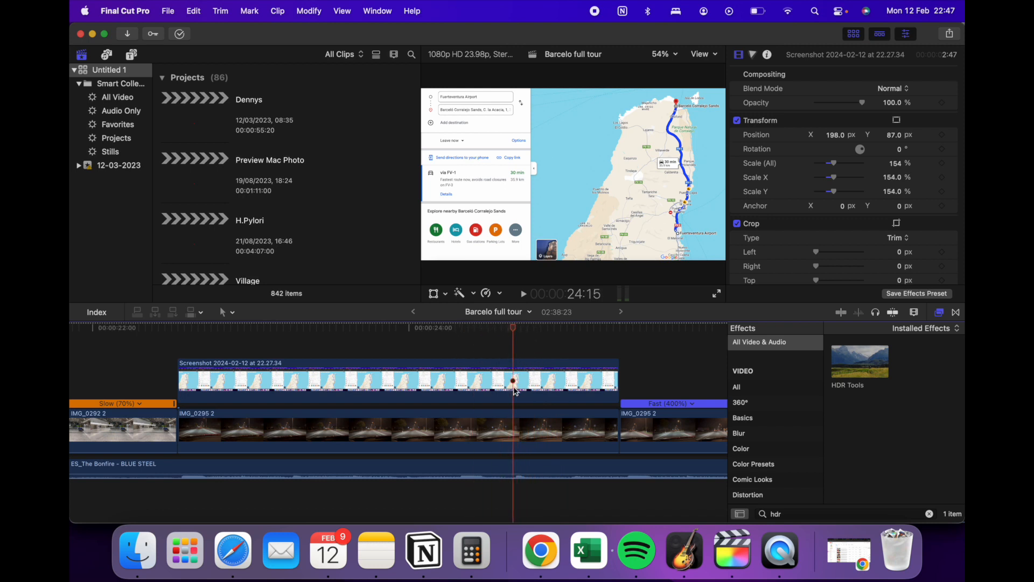
left_click_drag(513, 327, 366, 328)
key("space")
key("space")
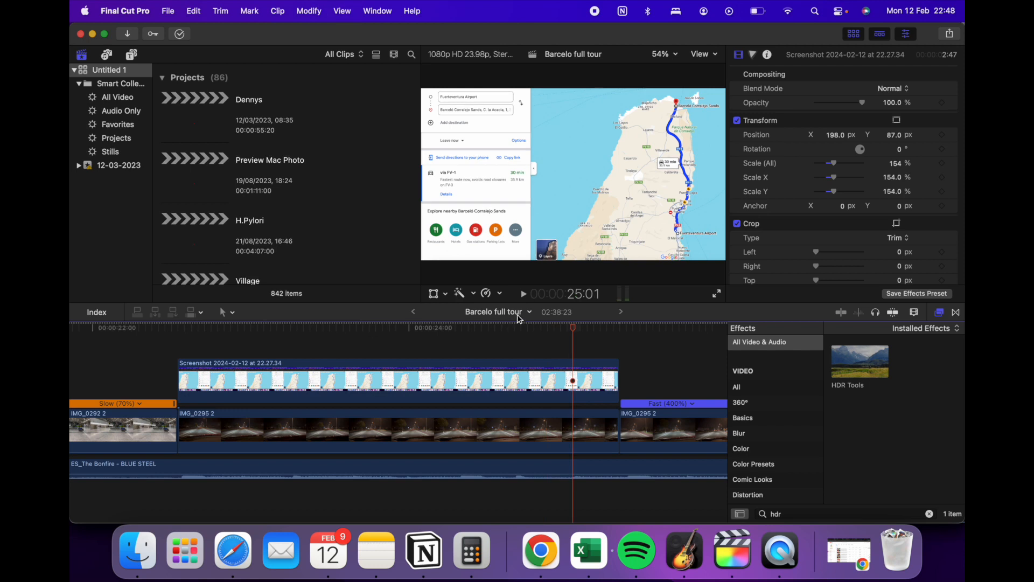
left_click_drag(573, 330, 518, 337)
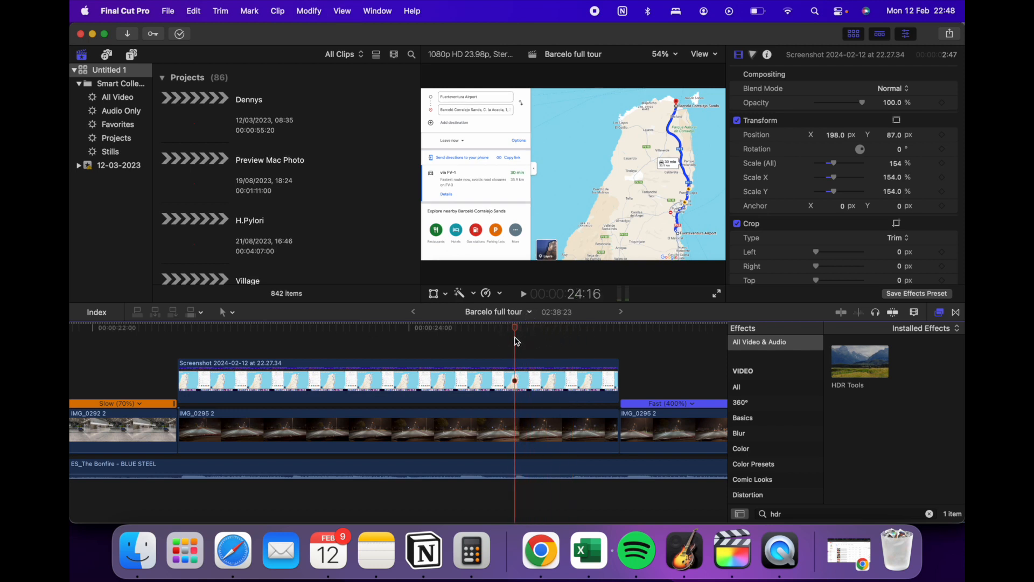
left_click(505, 371)
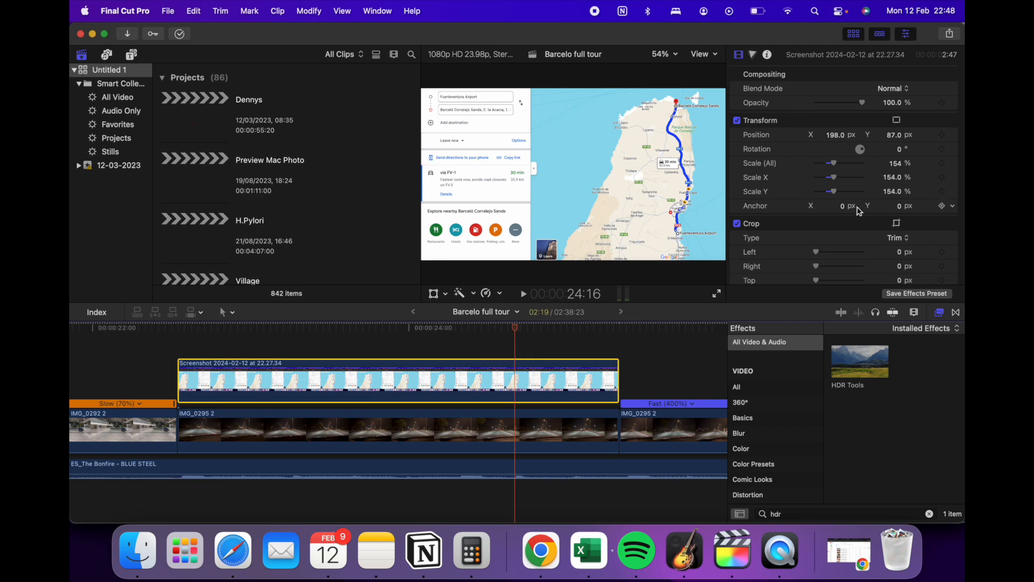
left_click(941, 105)
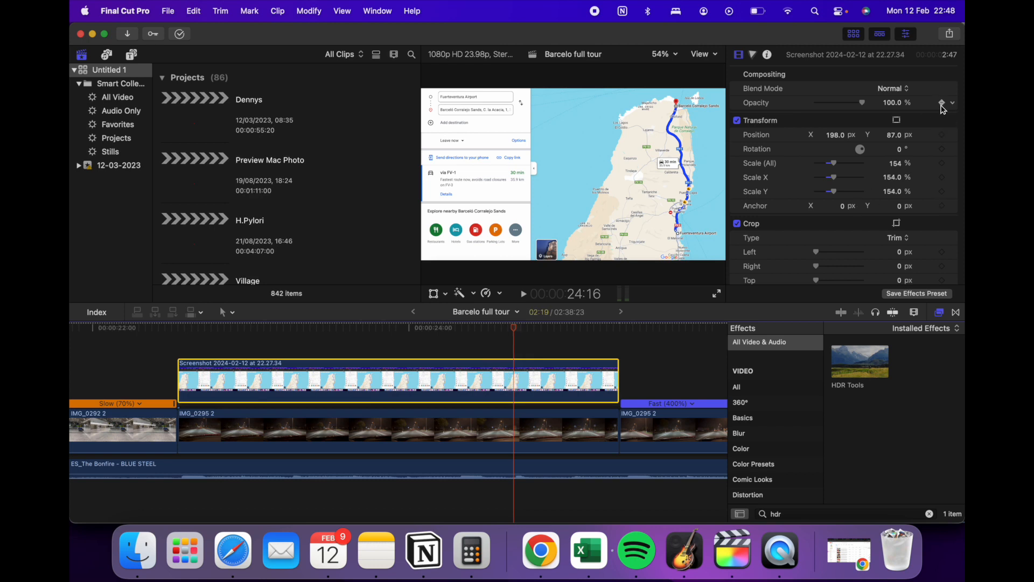
left_click_drag(514, 327, 618, 320)
left_click_drag(862, 103, 809, 136)
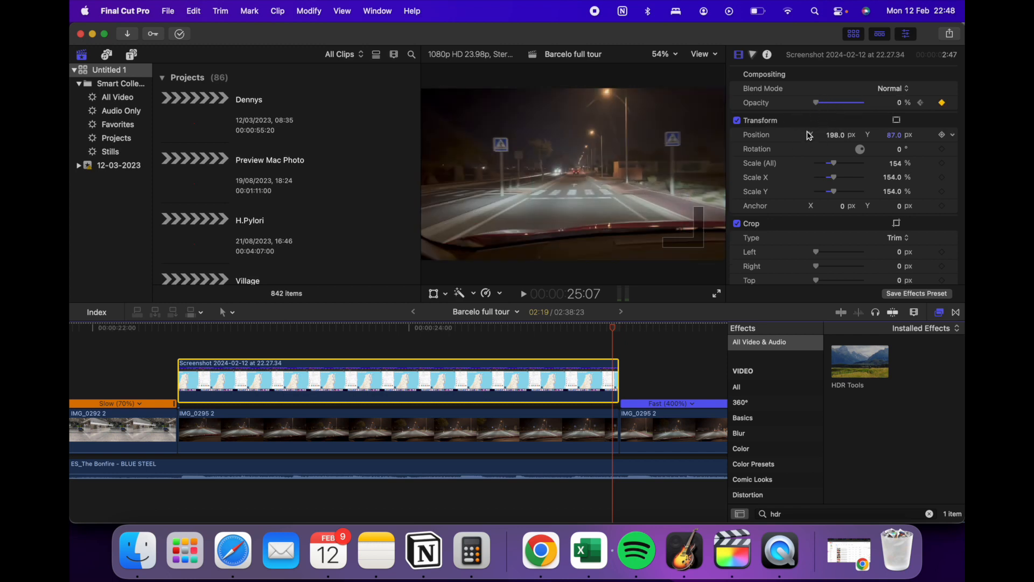
Step: Play back the map screenshot's shorter fade-out twice, starting just before the clip, and look over the surrounding clips
left_click(614, 328)
left_click_drag(615, 328, 166, 333)
key("space")
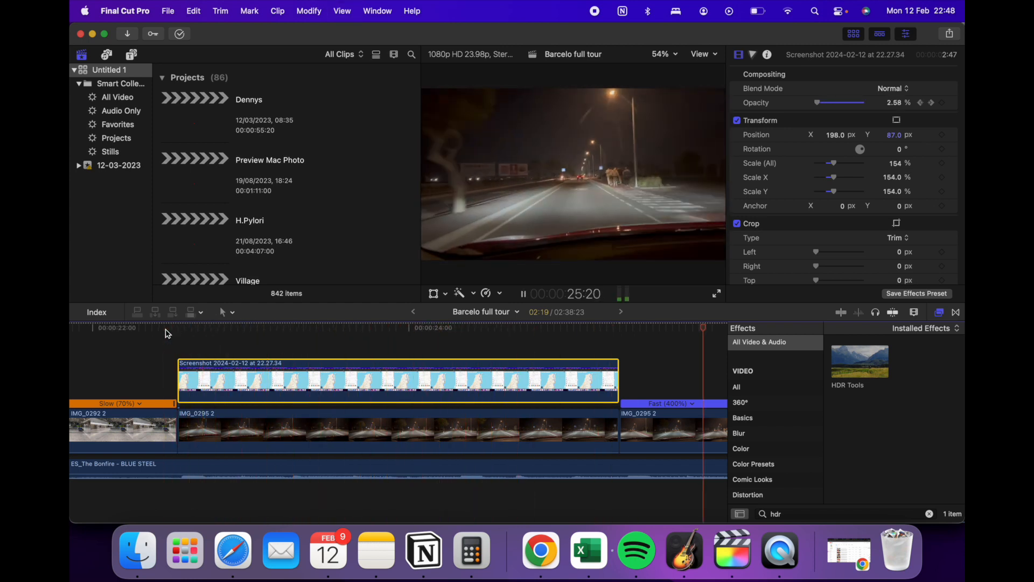
key("space")
scroll(168, 334, "right", 8)
scroll(168, 333, "left", 11)
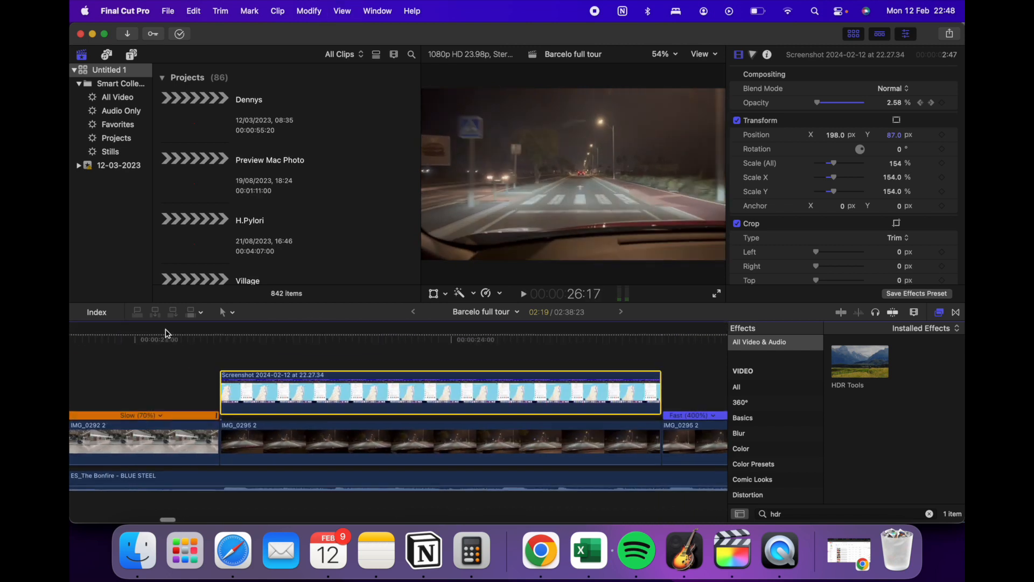
scroll(308, 408, "down", 3)
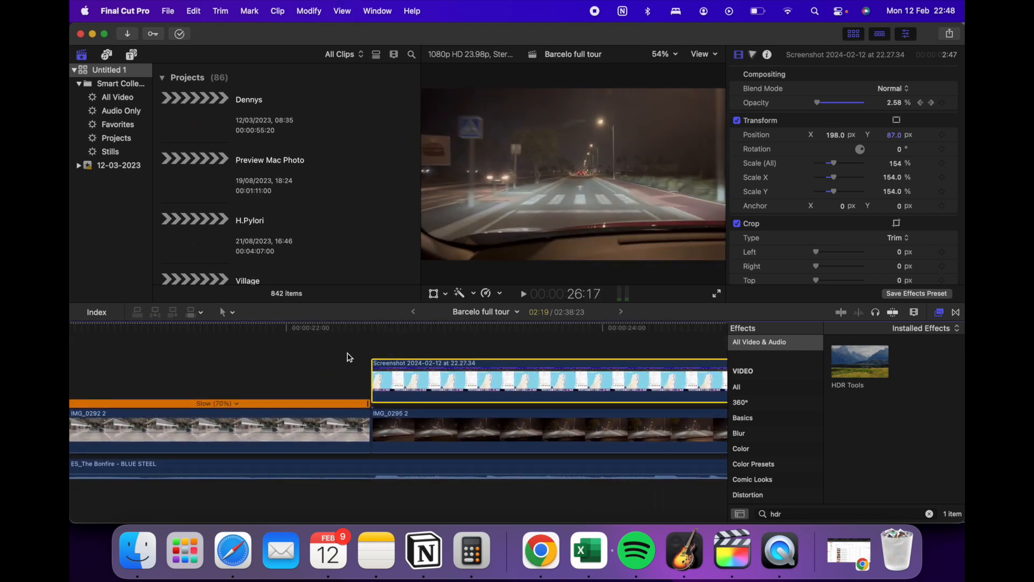
scroll(348, 357, "right", 10)
scroll(323, 364, "left", 3)
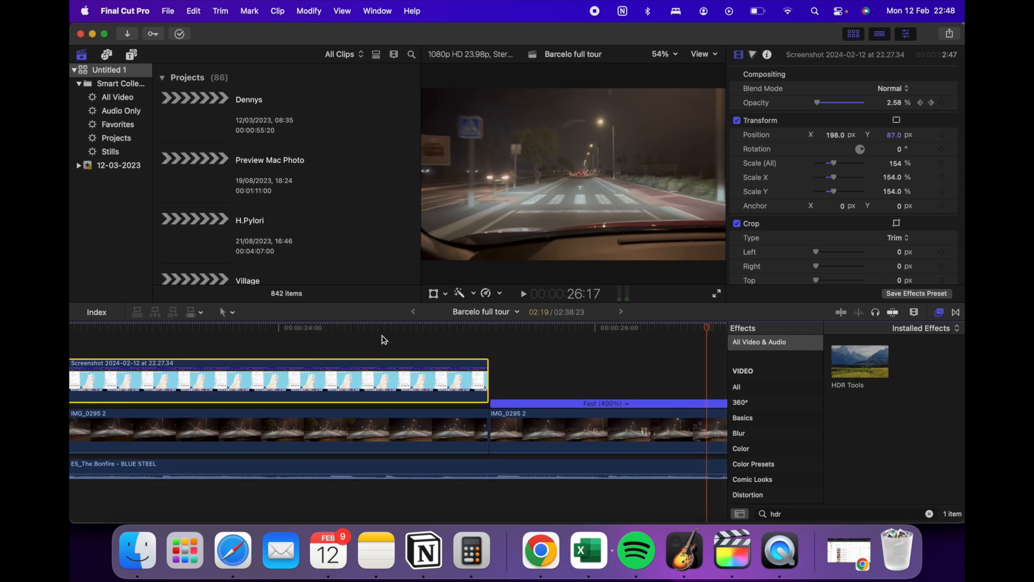
scroll(384, 339, "left", 5)
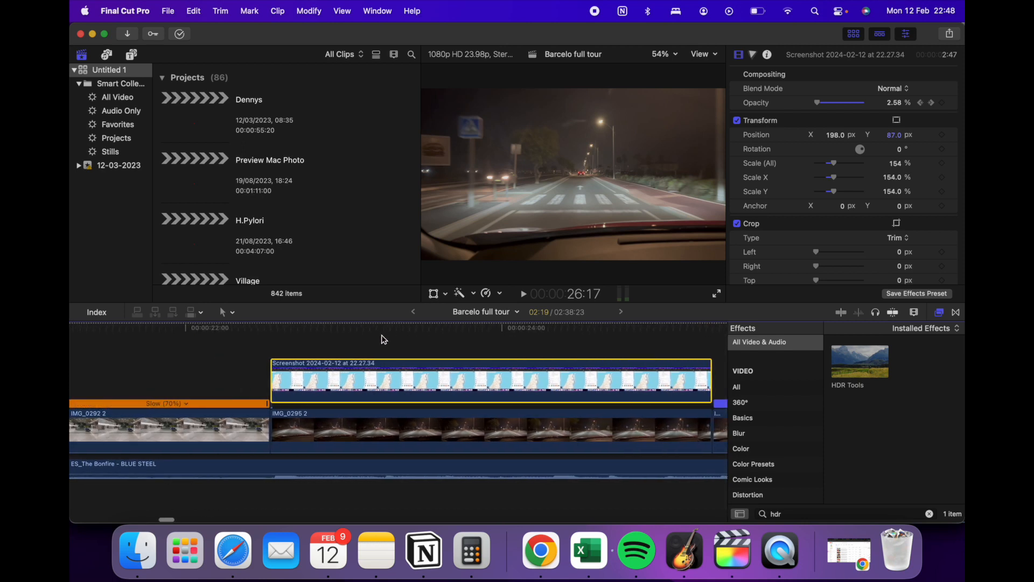
left_click(181, 327)
key("space")
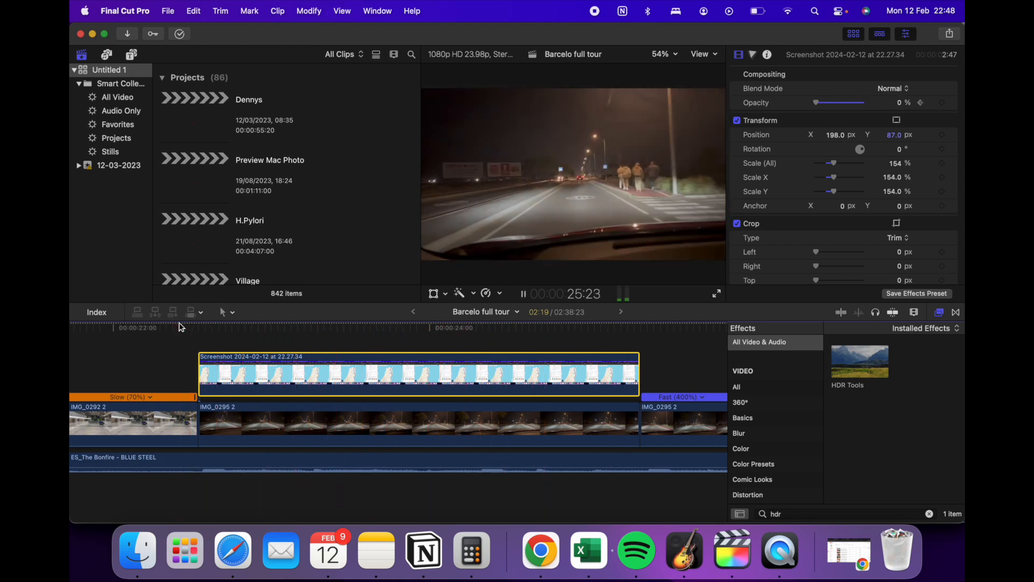
key("space")
scroll(183, 340, "up", 1)
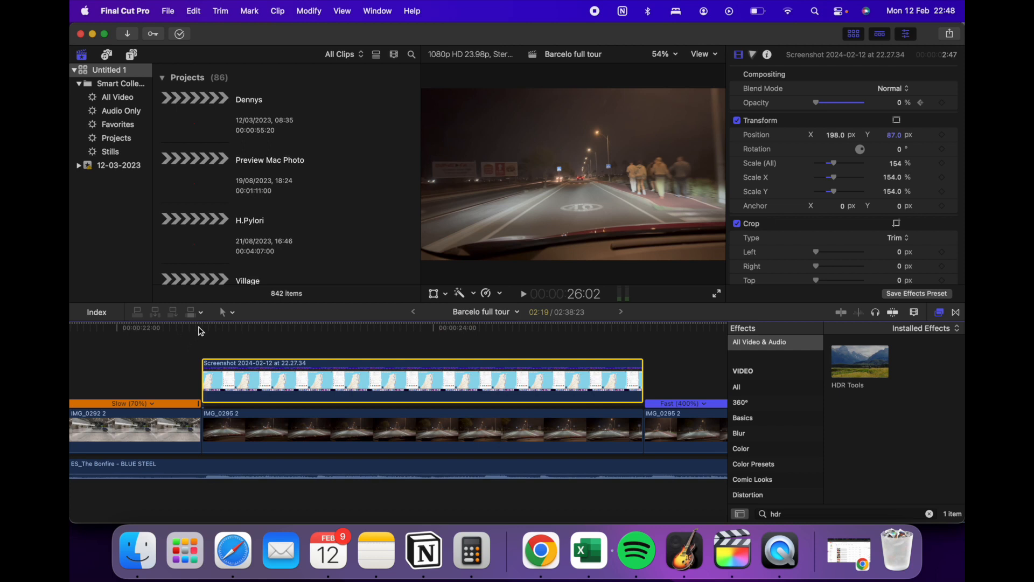